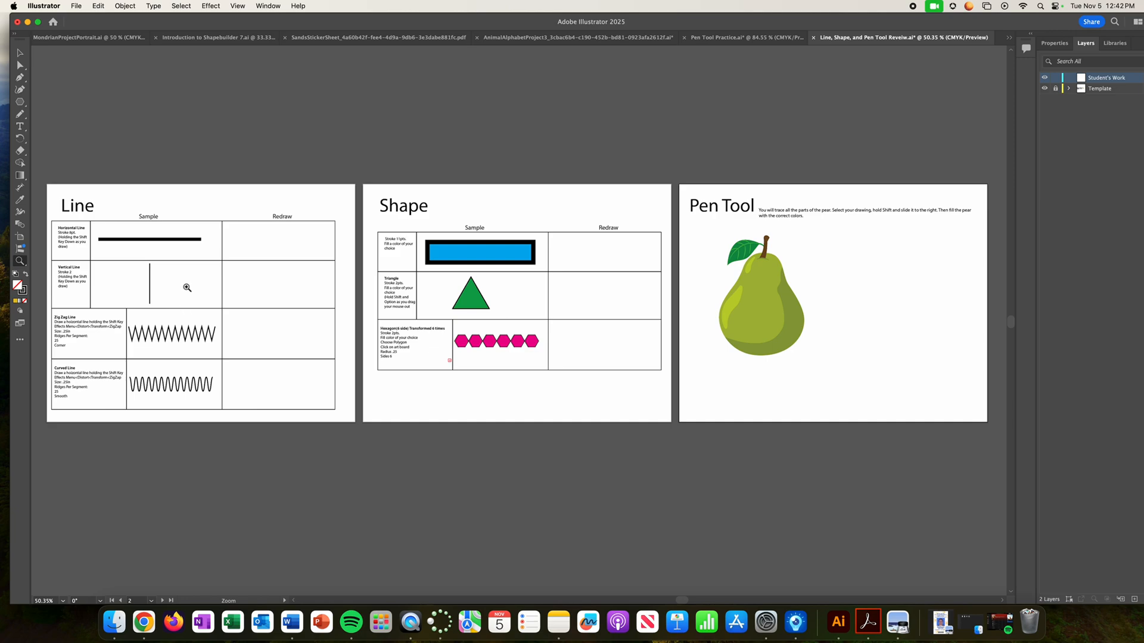
- Draw a horizontal line about 3.69 in long with an 8 pt stroke in the Horizontal Line row's Redraw cell
left_click_drag(194, 291, 321, 380)
key("space")
left_click_drag(228, 300, 533, 307)
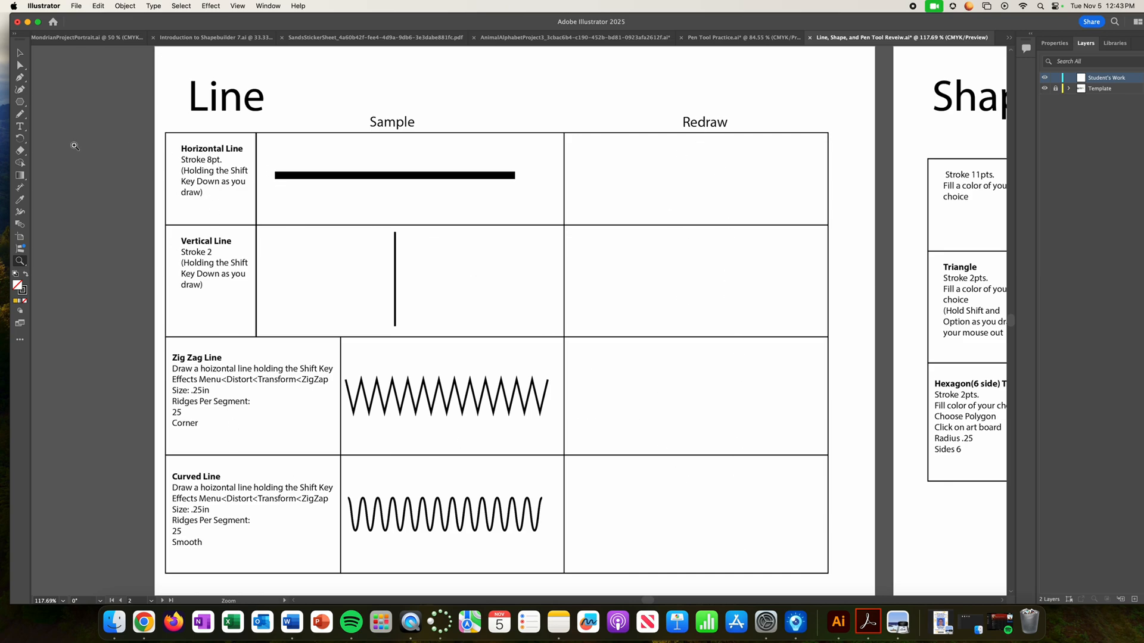
left_click_drag(19, 102, 60, 154)
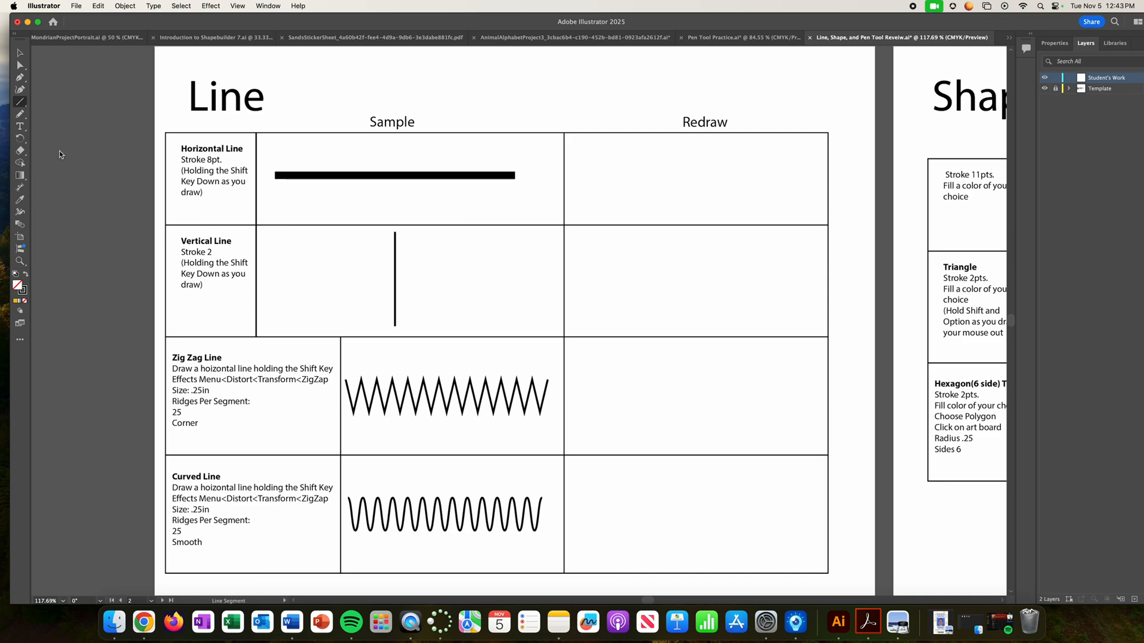
left_click(1059, 44)
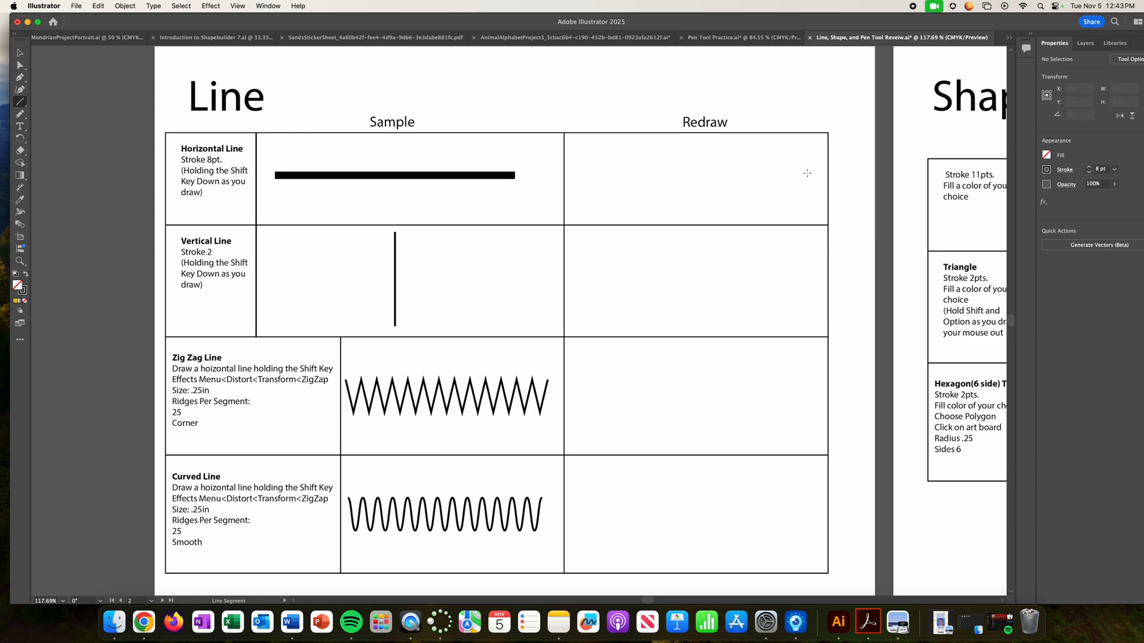
left_click_drag(571, 175, 813, 185)
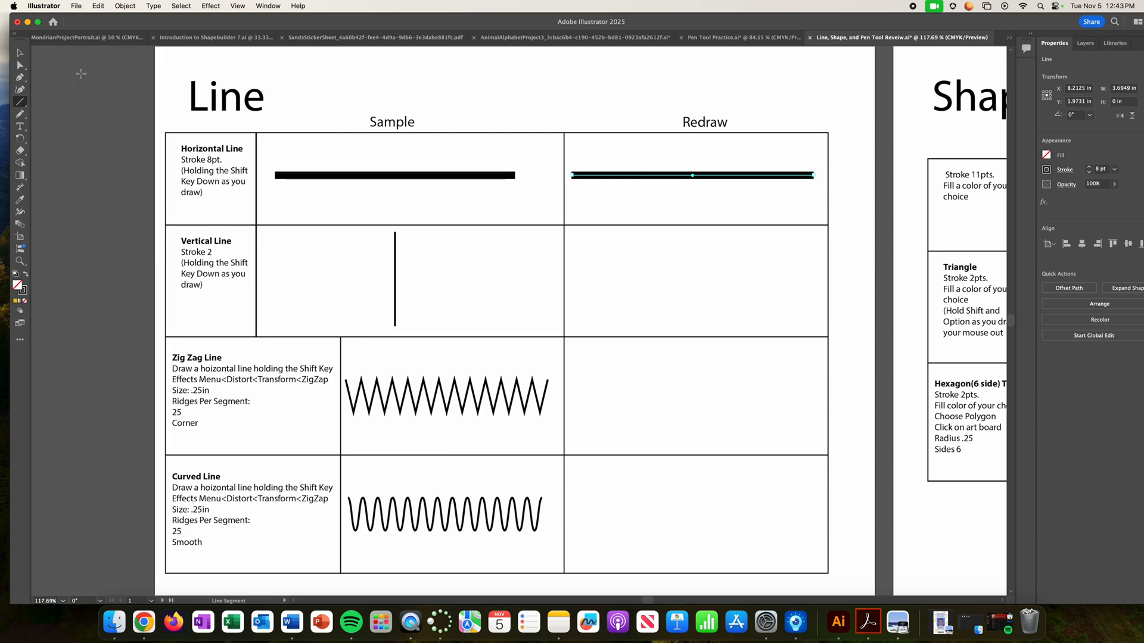
left_click(19, 54)
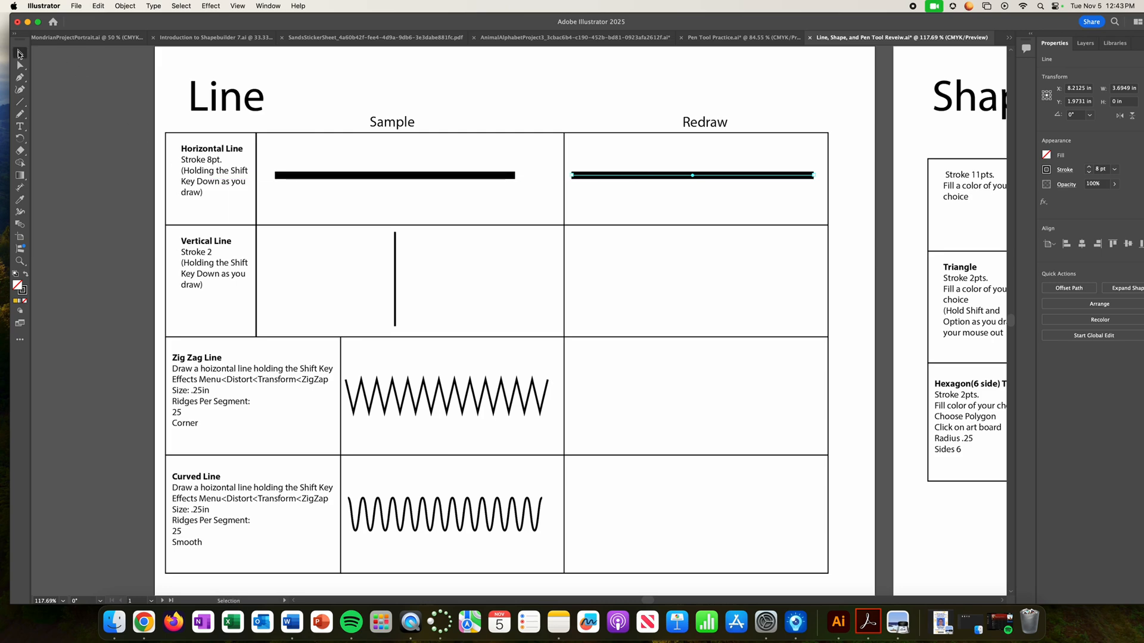
left_click(599, 76)
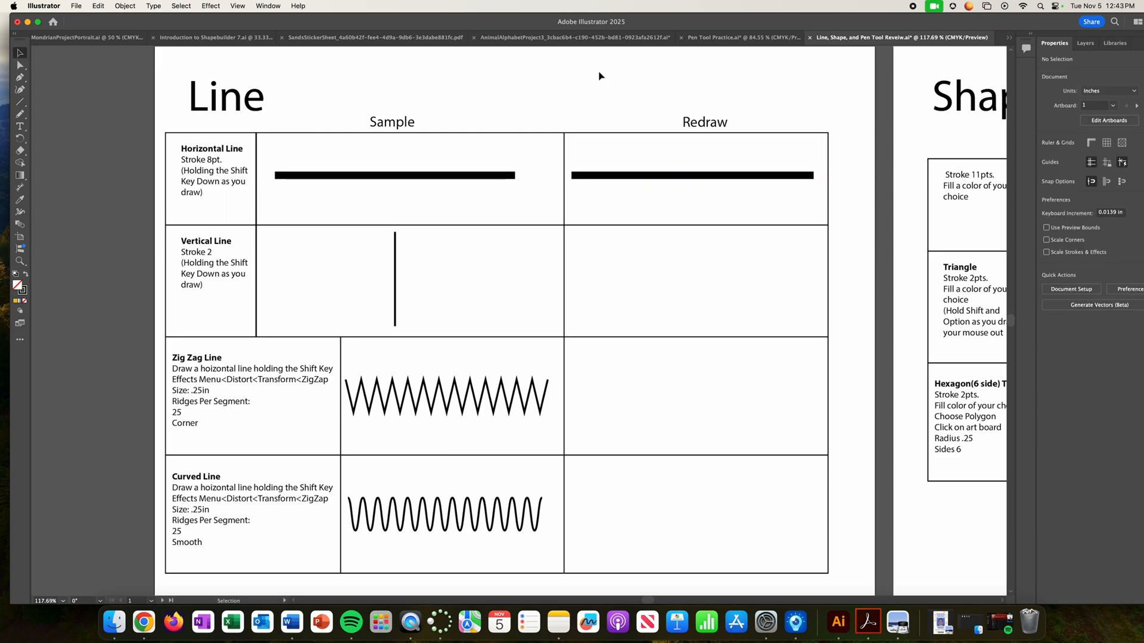
- Draw a vertical line about 1.41 in long with a 2 pt stroke in the Vertical Line row's Redraw cell
left_click(20, 101)
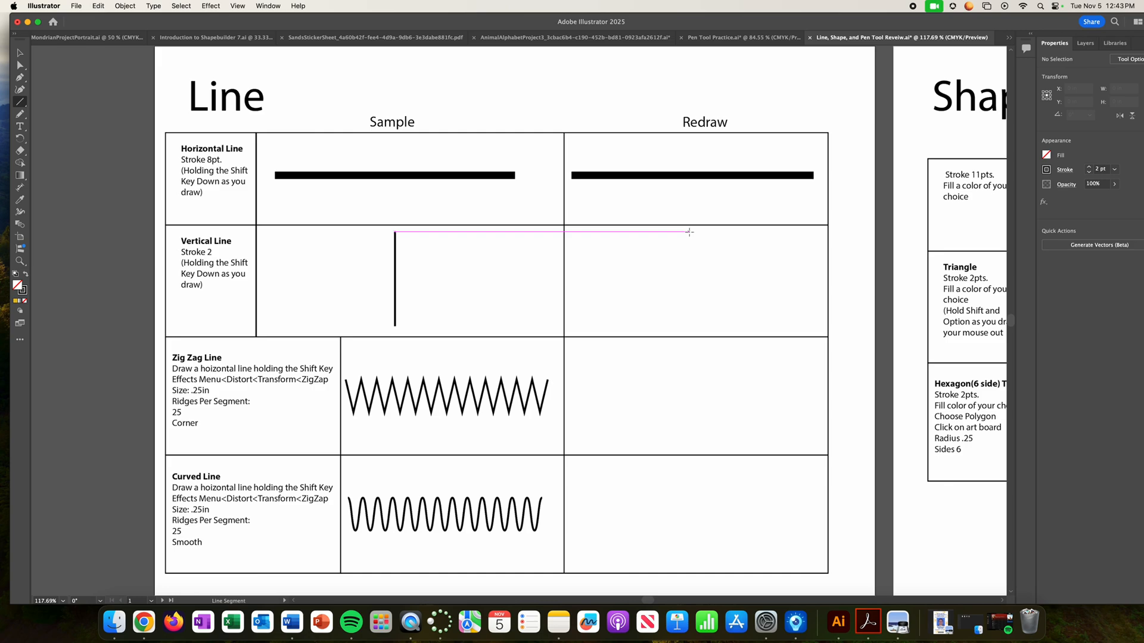
left_click_drag(689, 231, 692, 325)
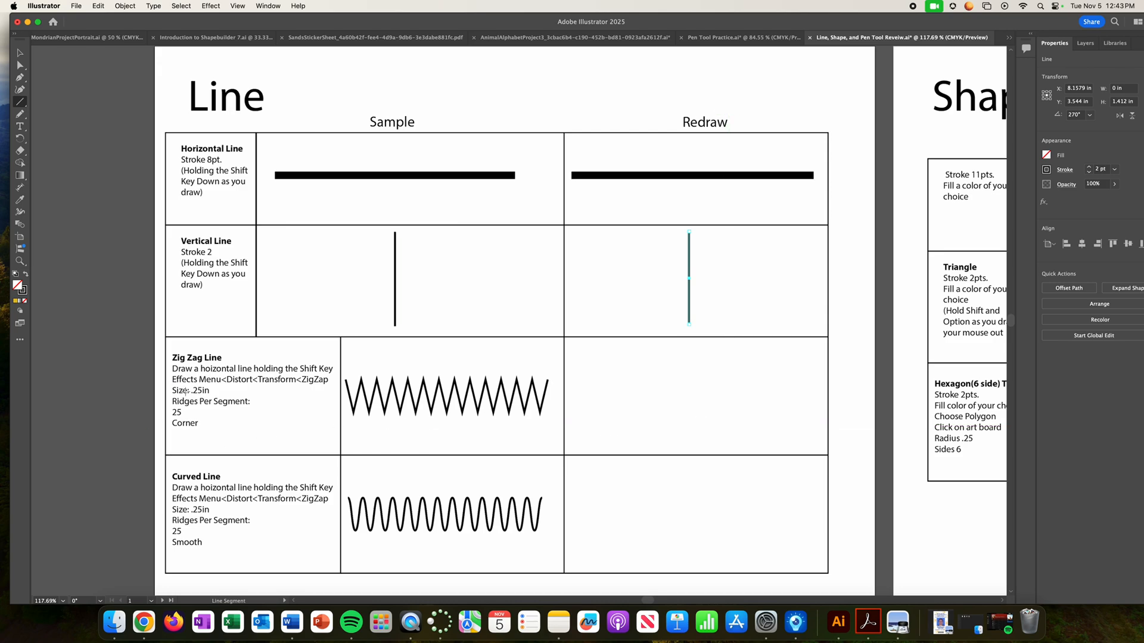
- Draw a 2 pt horizontal line about 3.69 in long in the Zig Zag Redraw cell and apply Zig Zag: 0.25 in, 25 ridges, corner points
left_click_drag(573, 396, 814, 405)
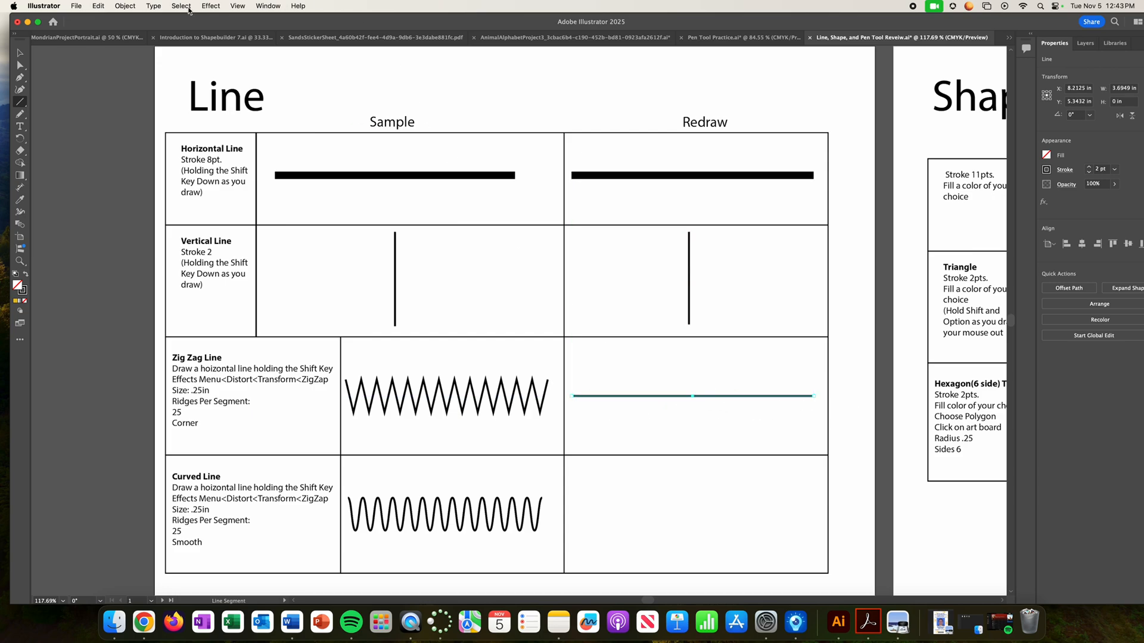
left_click(209, 5)
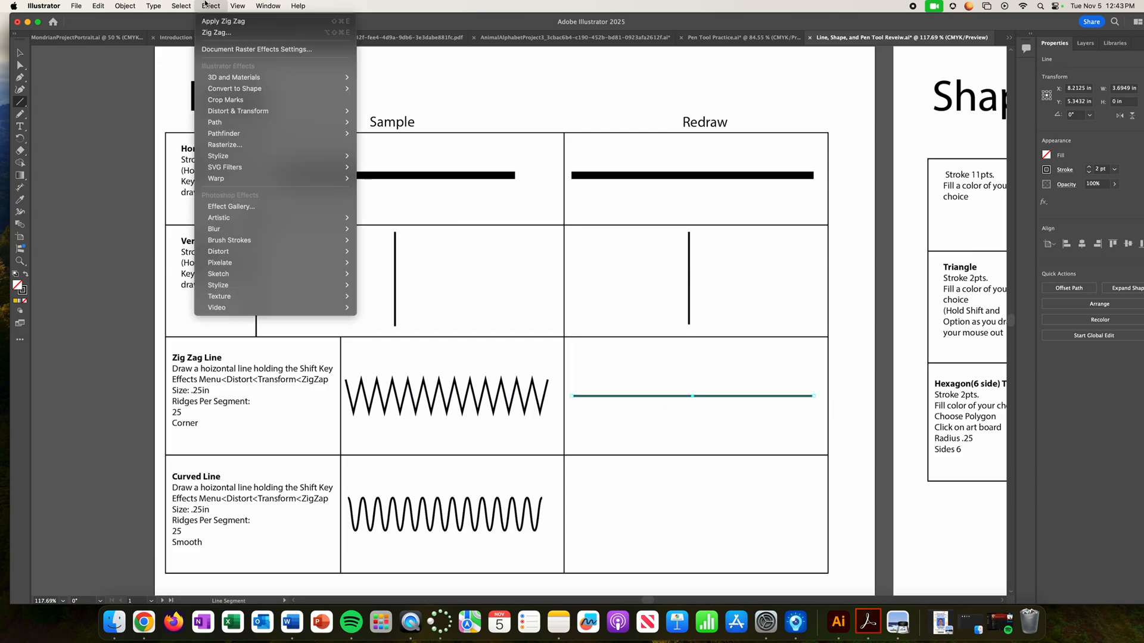
left_click(230, 112)
left_click(209, 6)
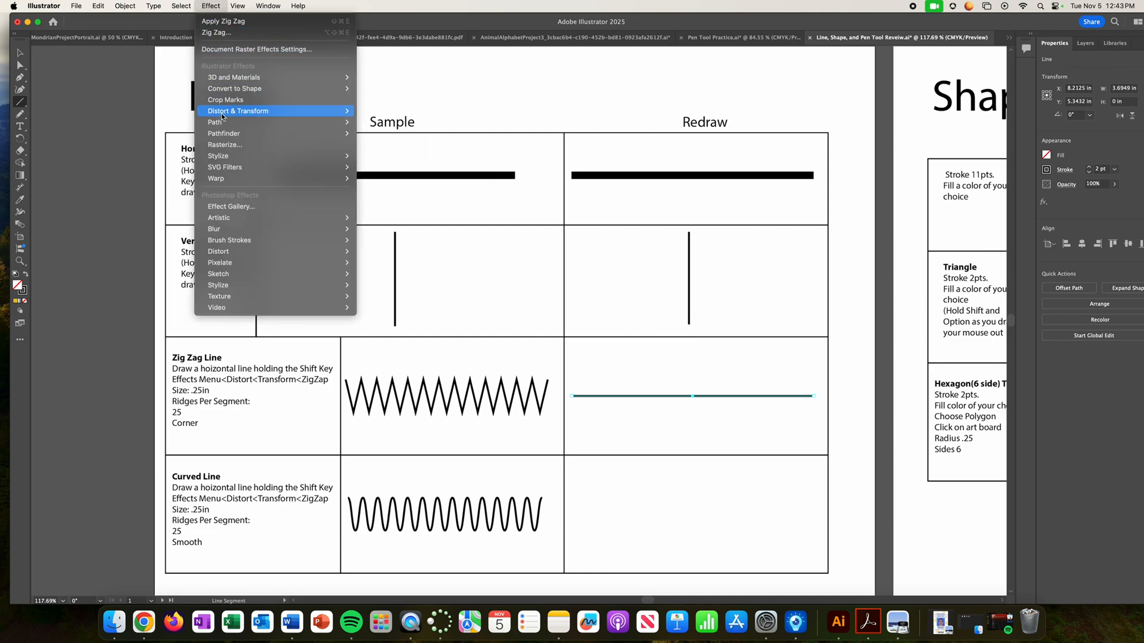
mouse_move(238, 111)
left_click(386, 180)
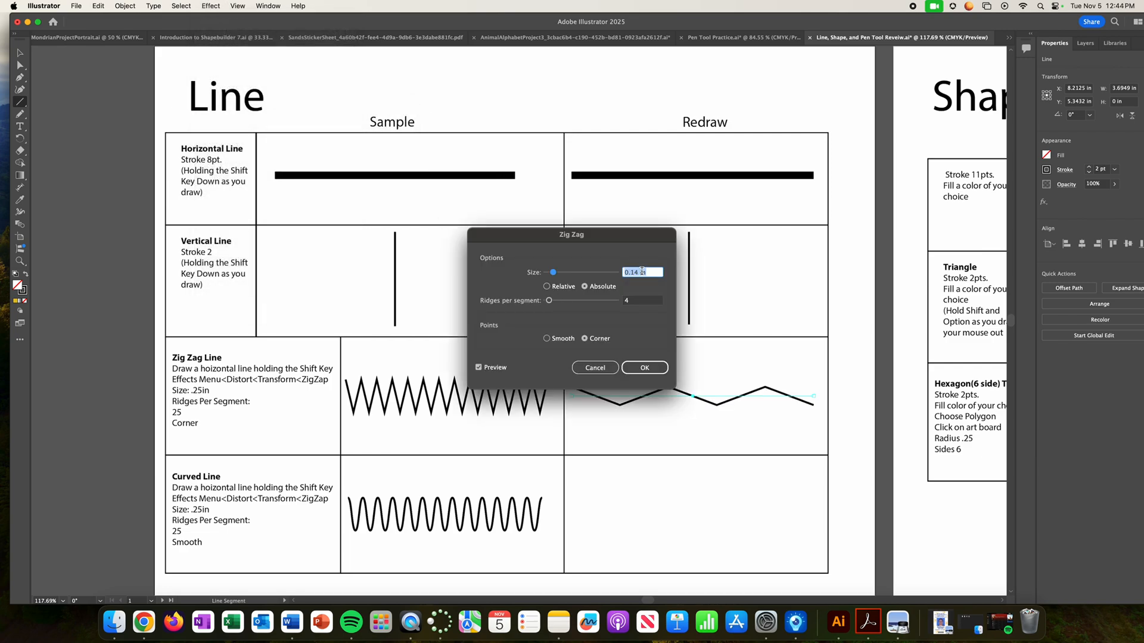
type(".25")
key("Tab")
type("25")
left_click(650, 368)
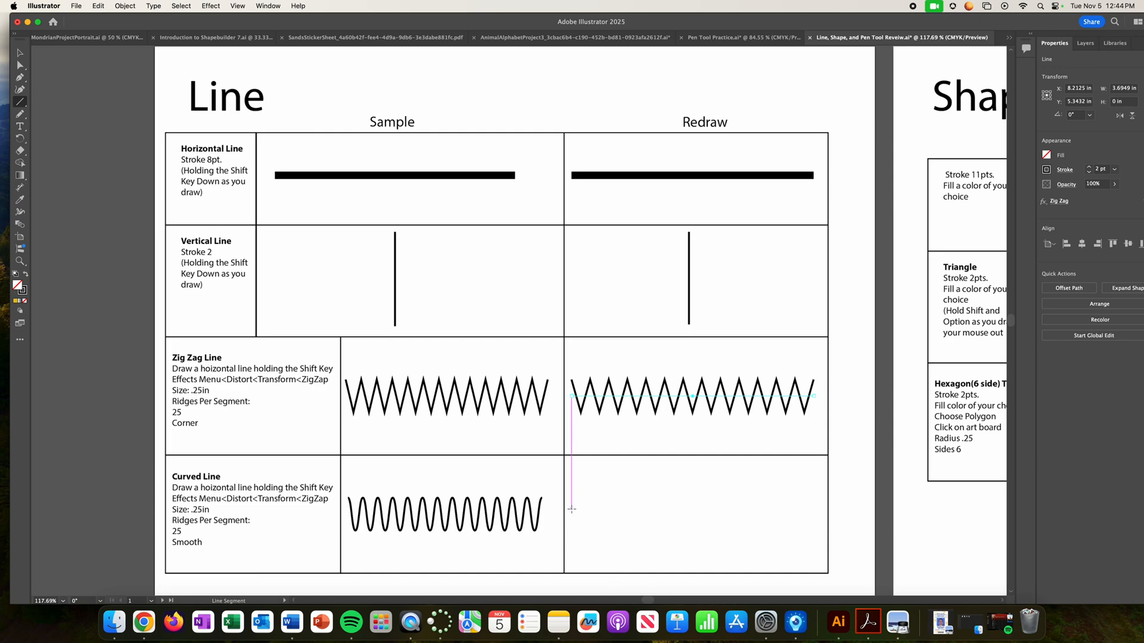
- Draw a 2 pt horizontal line about 3.69 in long in the Curved Line Redraw cell and apply Zig Zag: 0.25 in, 25 ridges, smooth points
left_click_drag(571, 509, 814, 509)
left_click(211, 6)
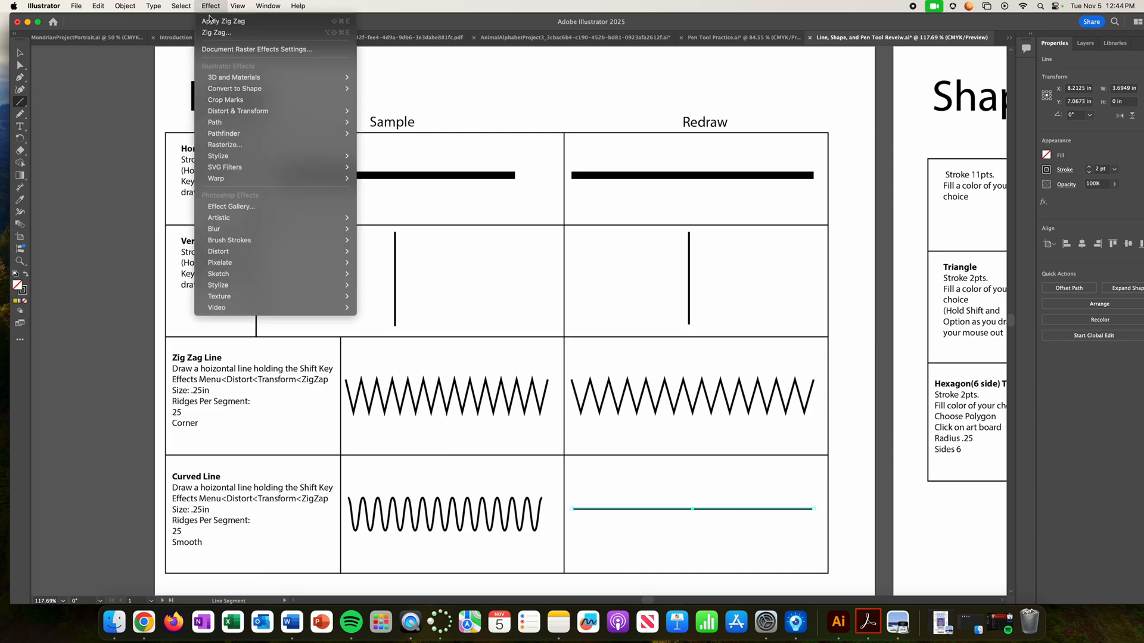
mouse_move(236, 112)
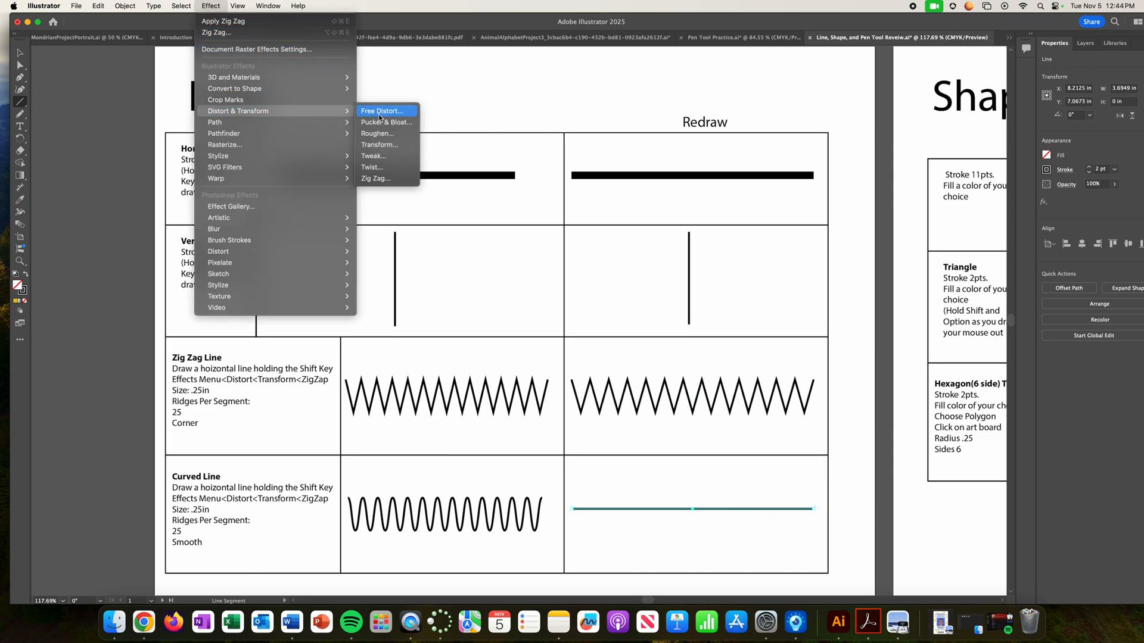
left_click(383, 179)
type(".25")
key("Tab")
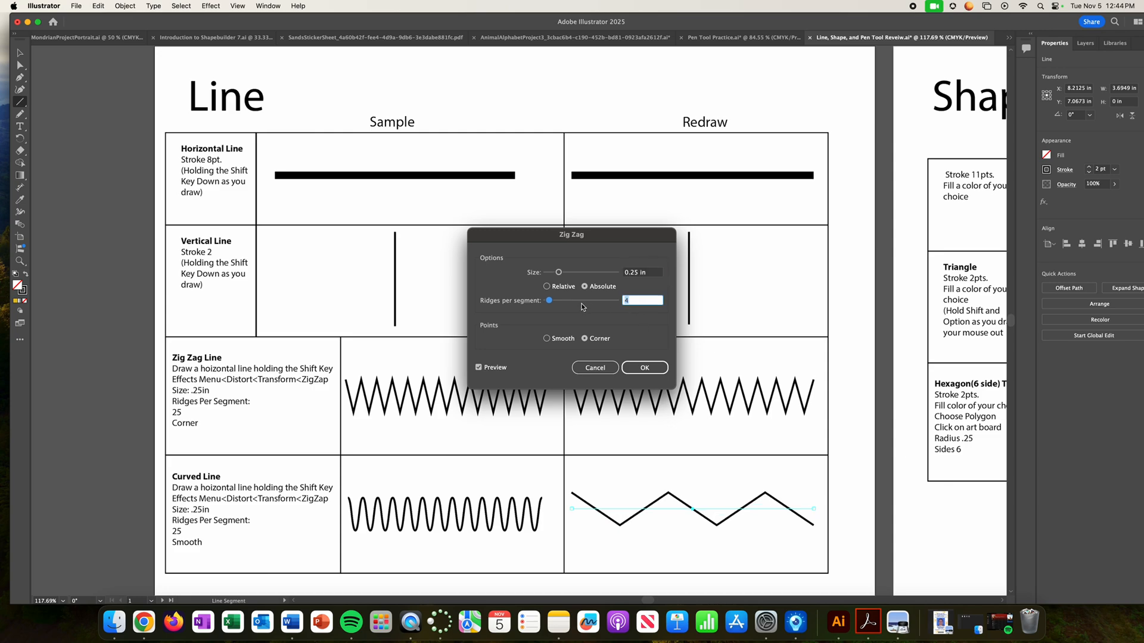
type("25")
key("Tab")
left_click(547, 338)
left_click(645, 368)
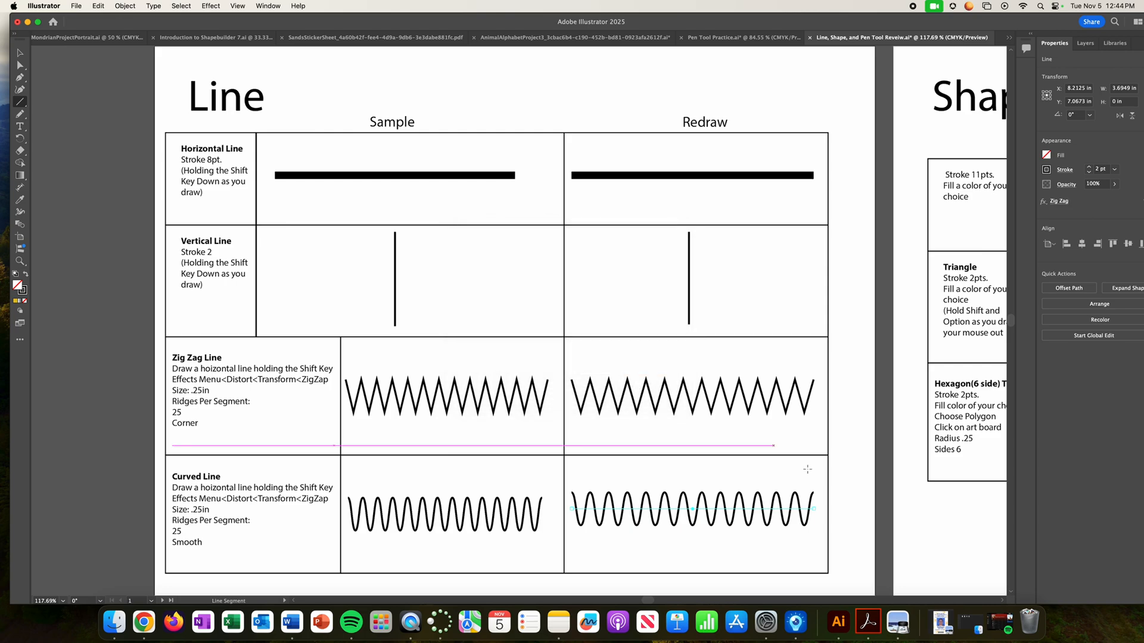
key("v")
left_click(787, 285)
- Choose the Rectangle tool for the Shape artboard and set the fill to yellow EACB2F
key("space")
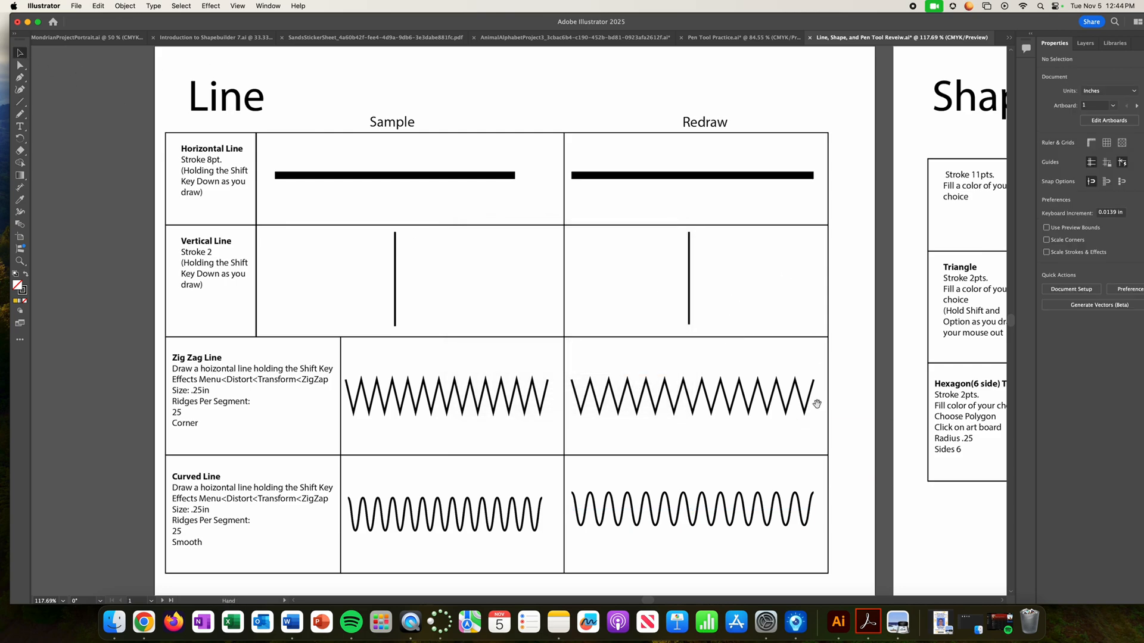
left_click_drag(804, 330, 287, 327)
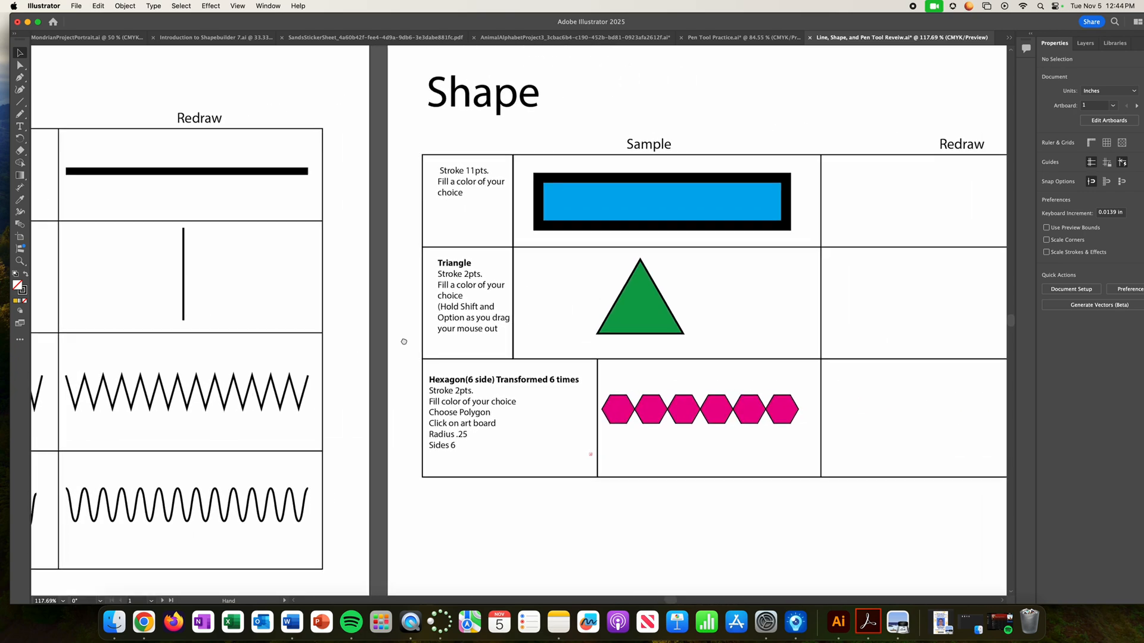
left_click_drag(742, 348, 454, 358)
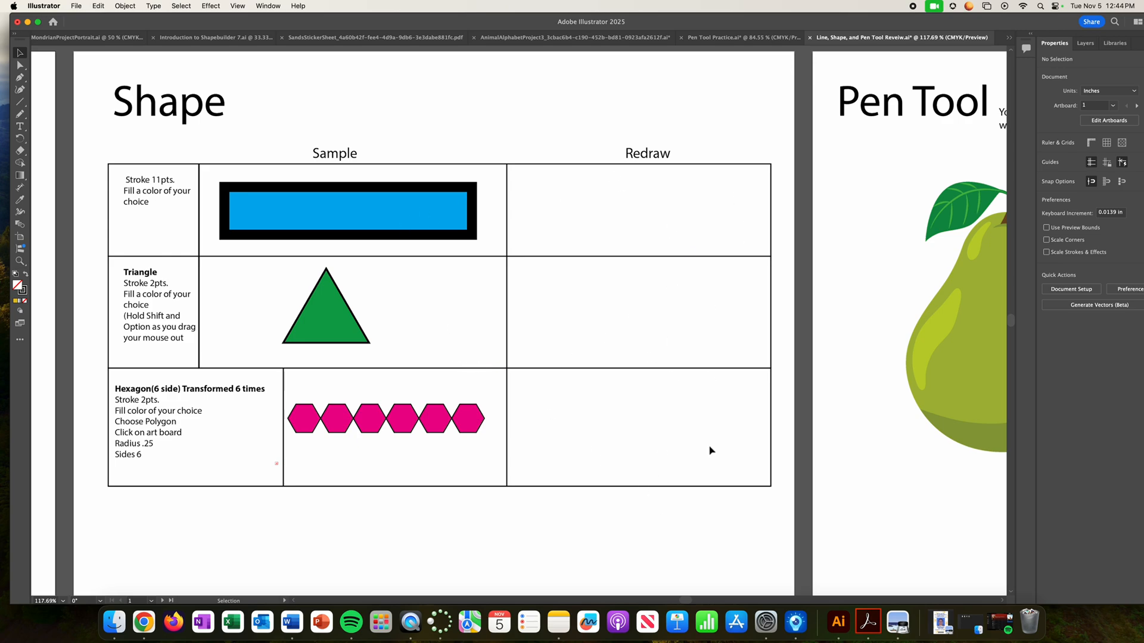
left_click(20, 102)
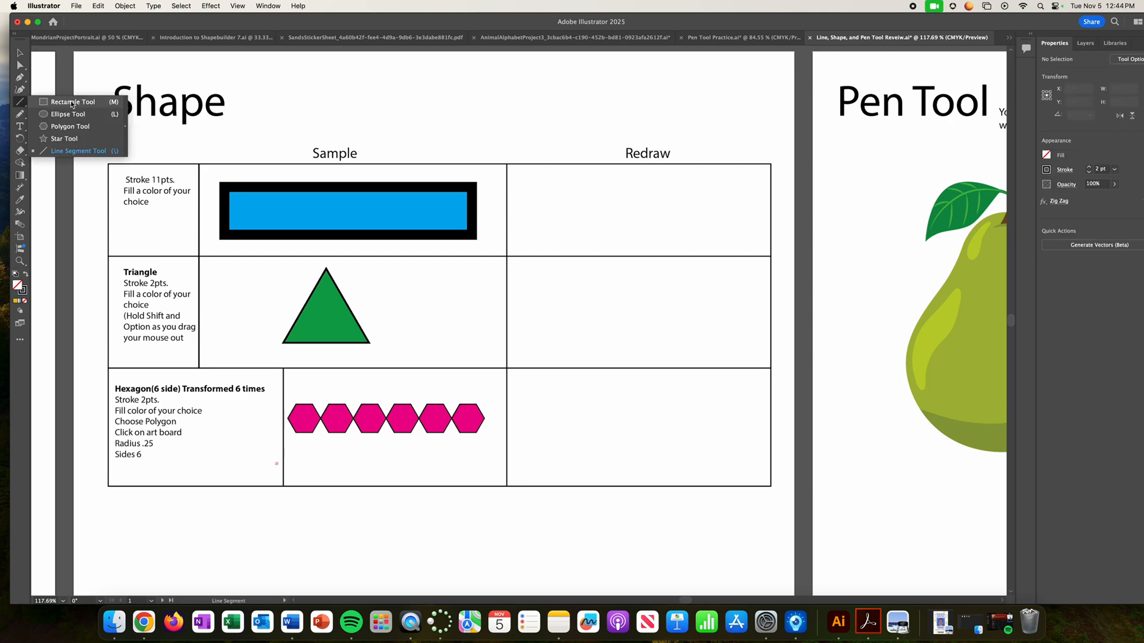
left_click(71, 102)
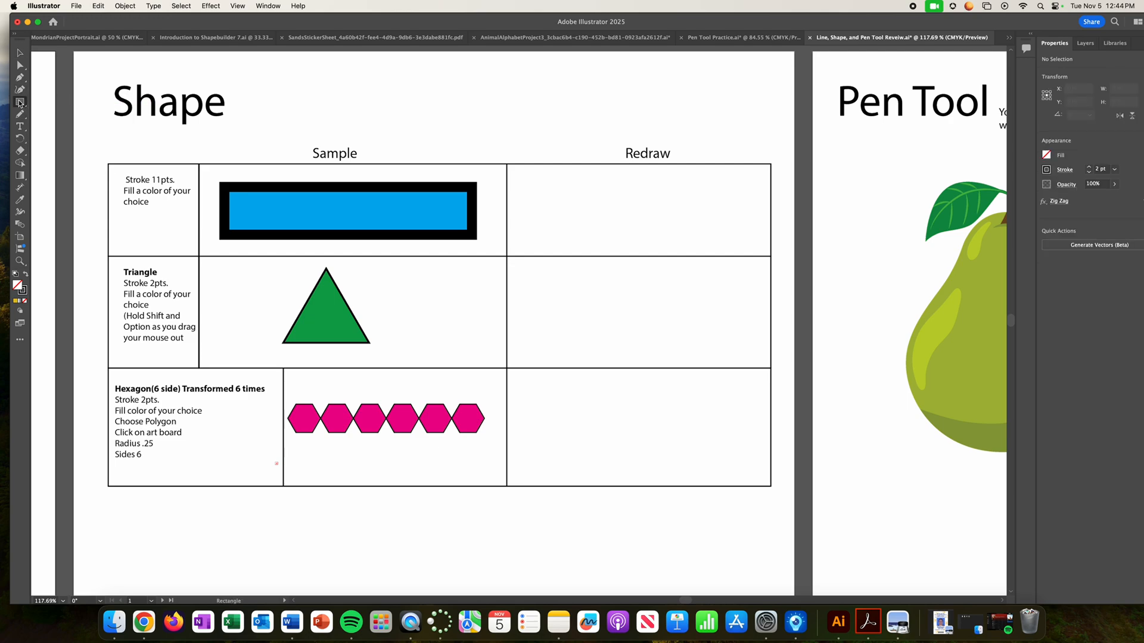
double_click(18, 285)
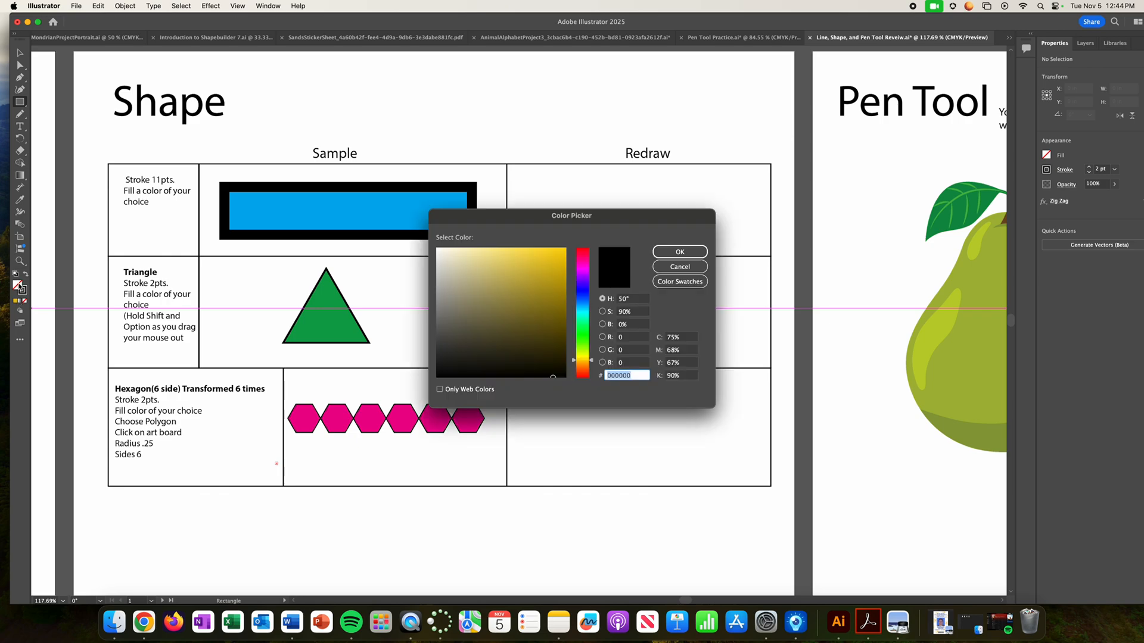
left_click(540, 259)
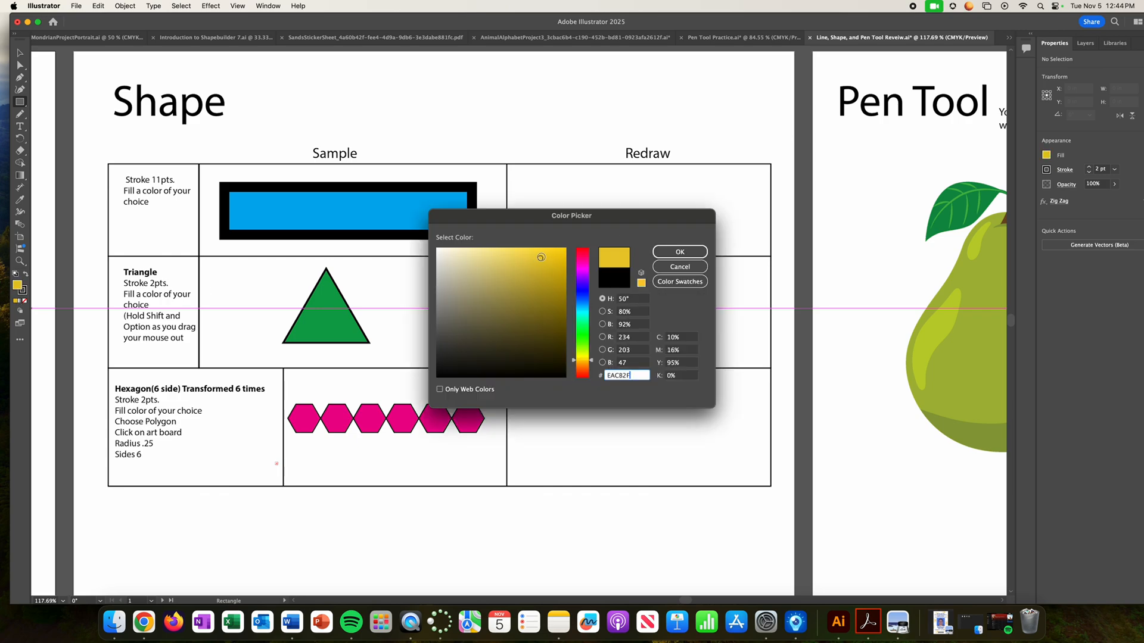
left_click(680, 251)
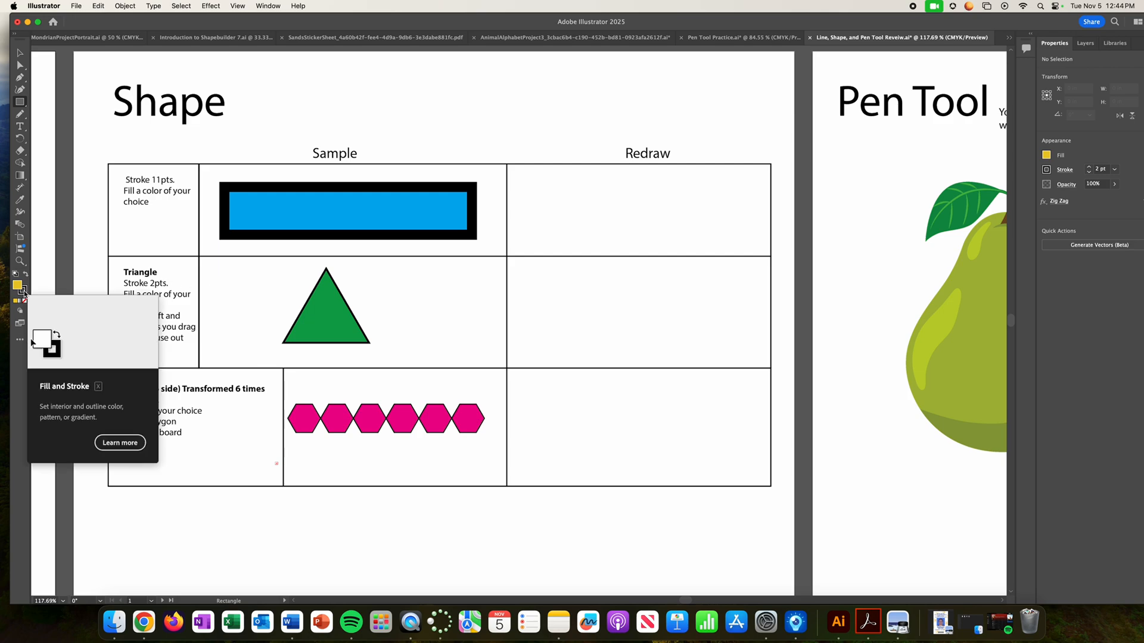
- Draw a yellow rectangle about 3.8 by 0.73 in with an 11 pt stroke in the first Redraw cell of the Shape table
left_click(1088, 168)
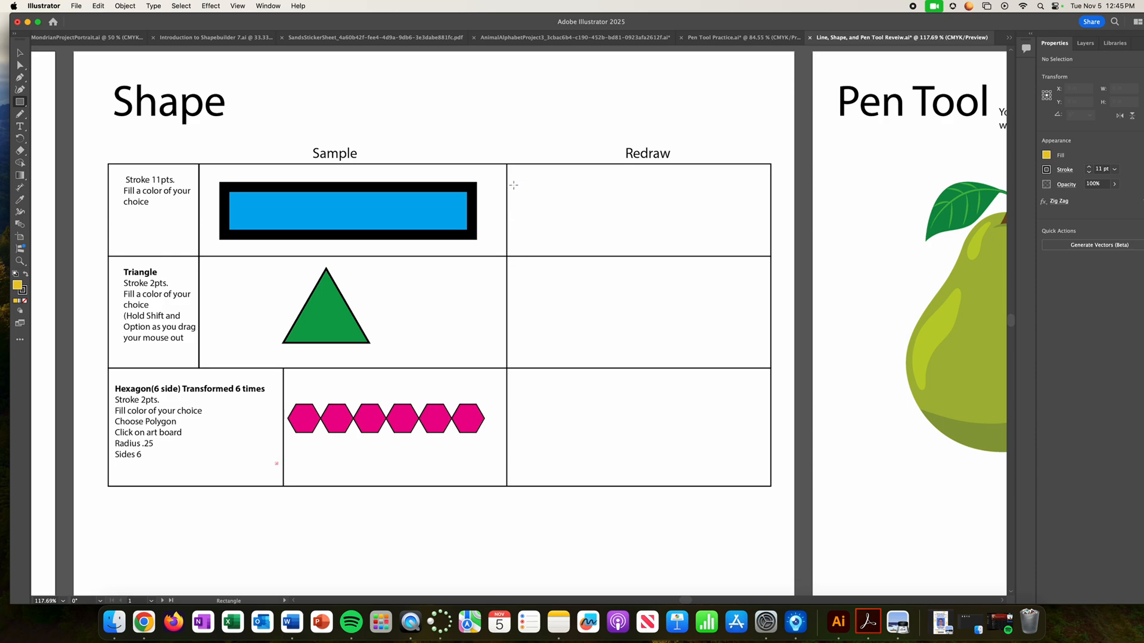
mouse_move(514, 184)
left_mouse_down()
mouse_move(546, 226)
mouse_move(766, 237)
left_mouse_up()
left_click(20, 52)
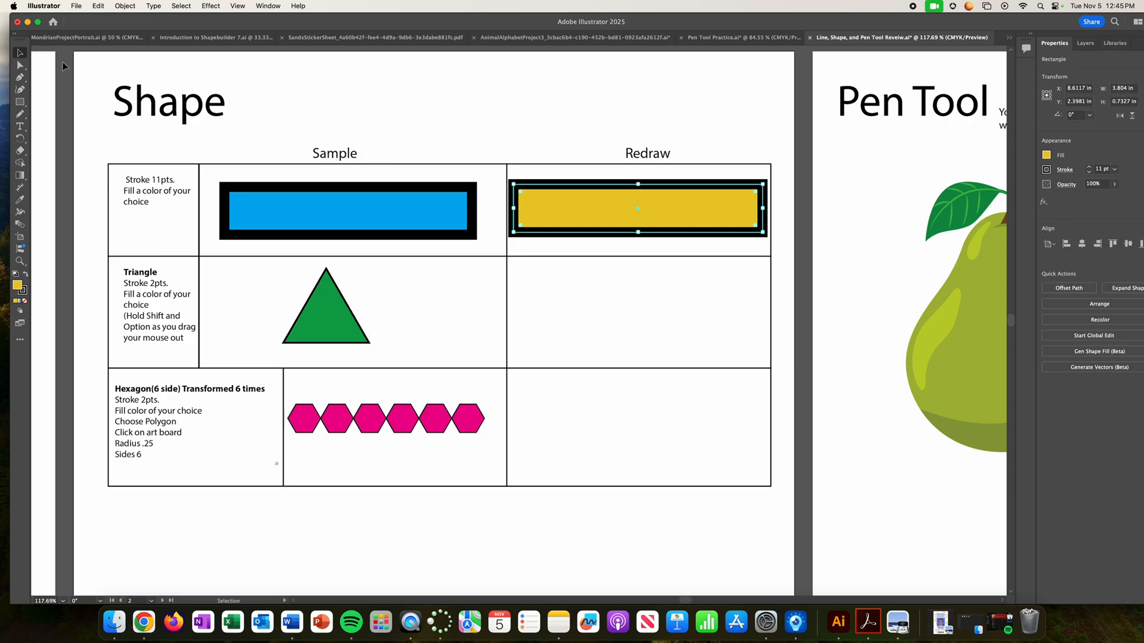
left_click(594, 182)
left_click(606, 213)
left_click(522, 95)
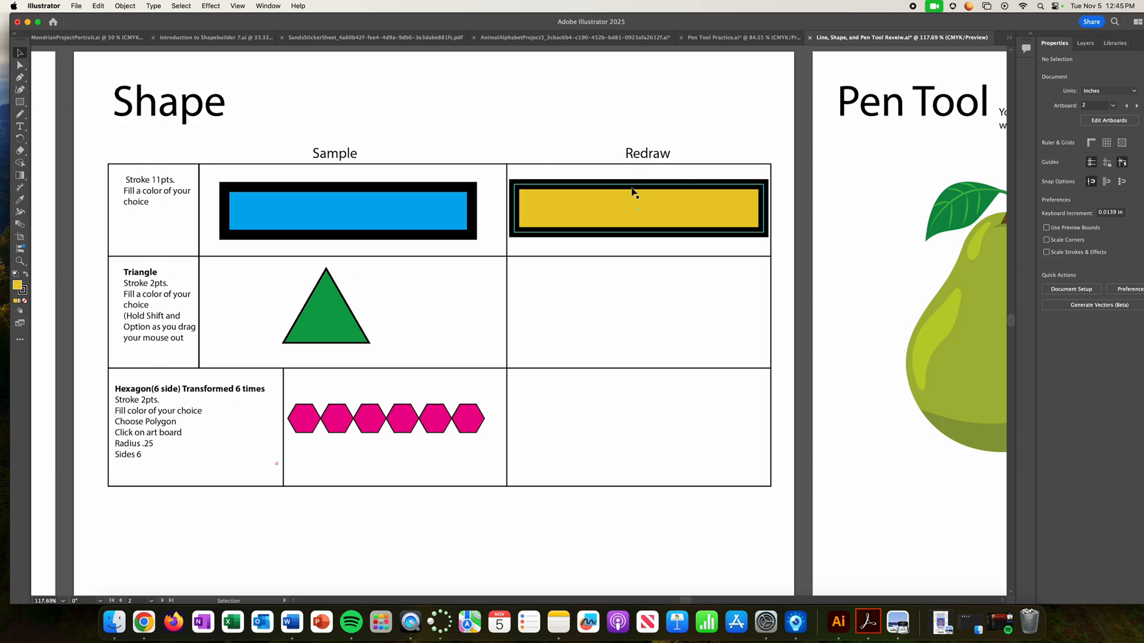
left_click(601, 189)
left_click(567, 90)
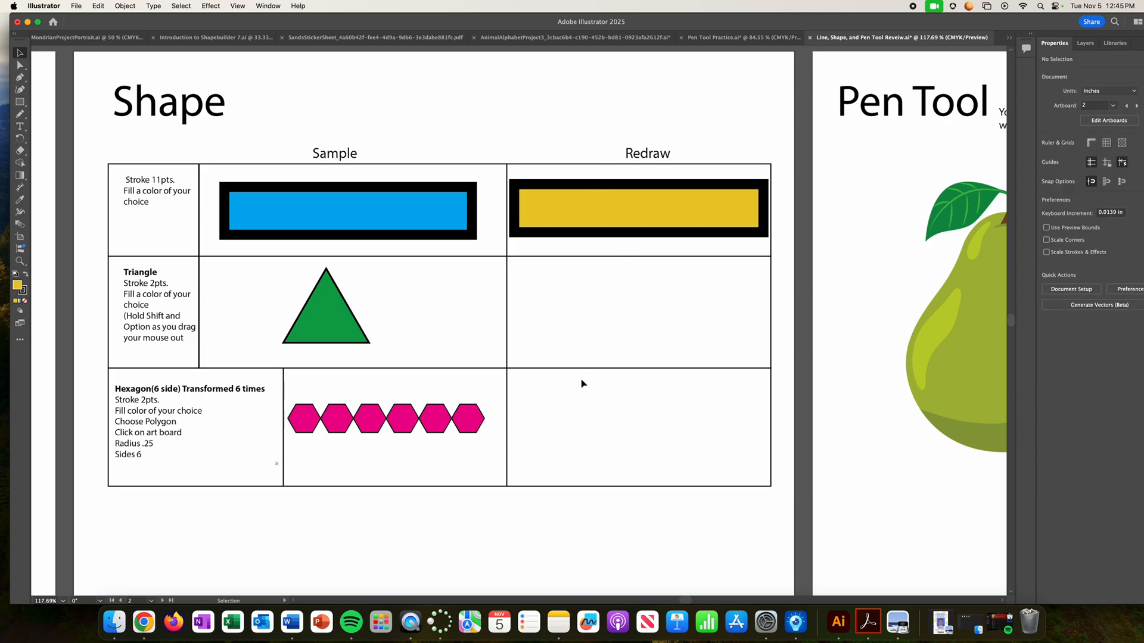
- Draw an upright three-sided polygon about 1.61 in wide and 1.39 in high in the Triangle row's Redraw cell
left_click(21, 102)
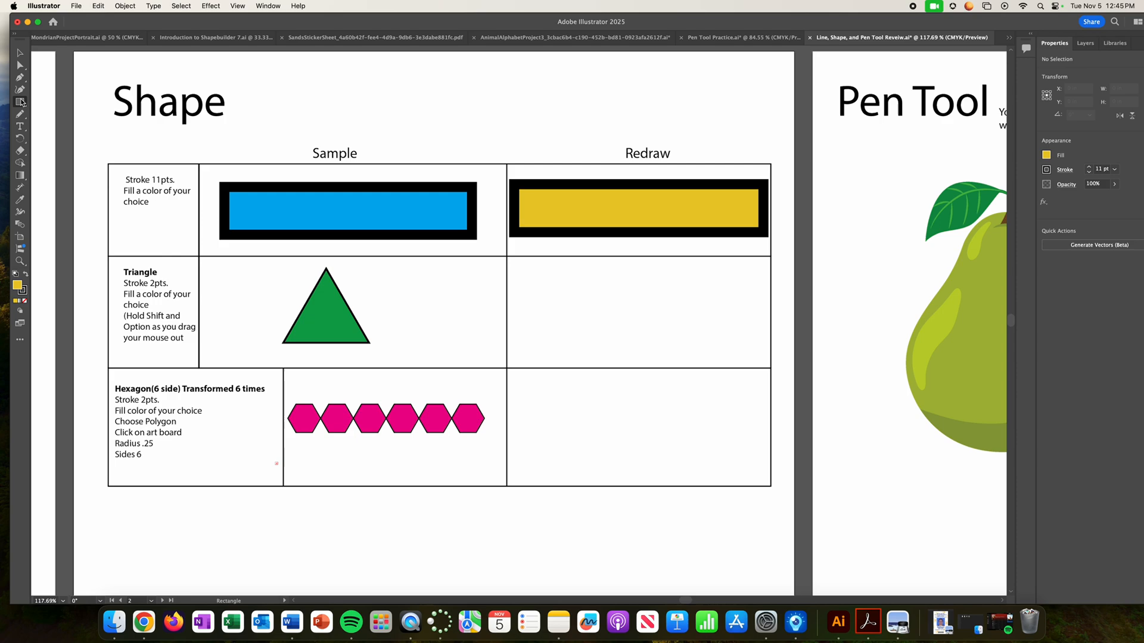
left_click(21, 102)
left_click(70, 127)
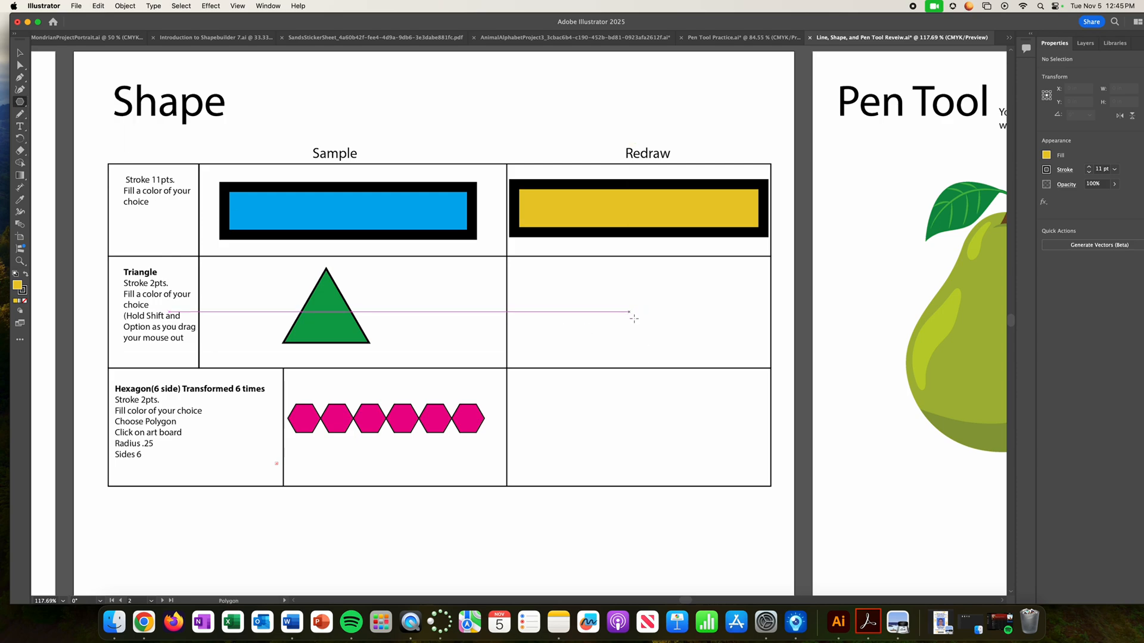
mouse_move(629, 311)
left_mouse_down()
mouse_move(685, 353)
mouse_move(672, 356)
left_mouse_up()
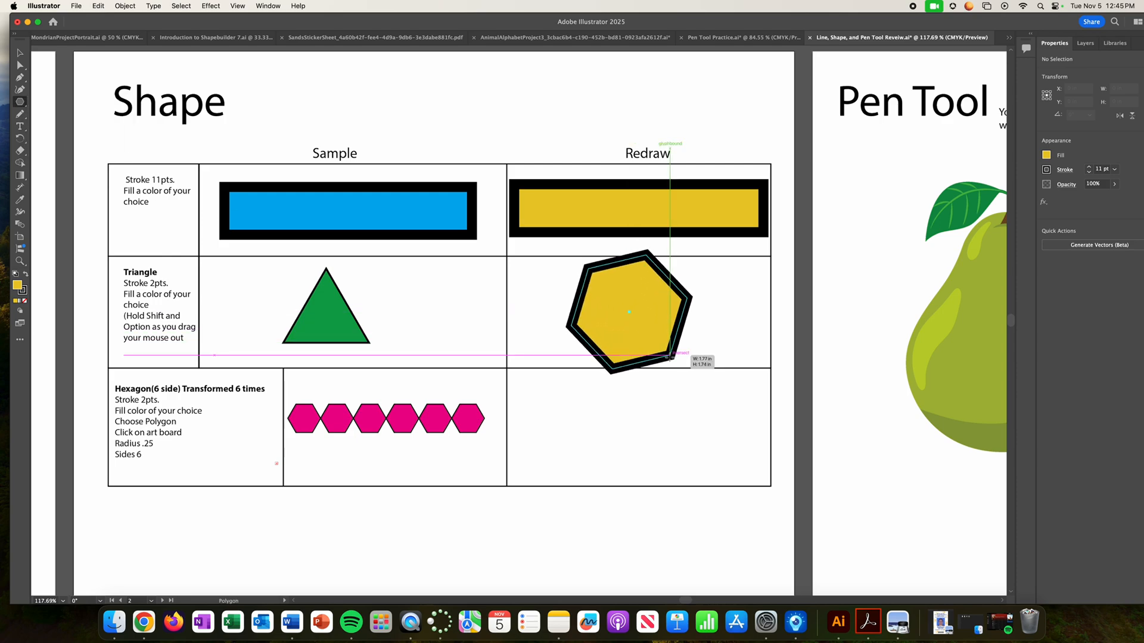
key("Down")
key("Down")
key("Down")
mouse_move(672, 356)
left_mouse_down()
mouse_move(681, 346)
mouse_move(685, 358)
mouse_move(656, 372)
mouse_move(697, 351)
mouse_move(685, 335)
left_mouse_up()
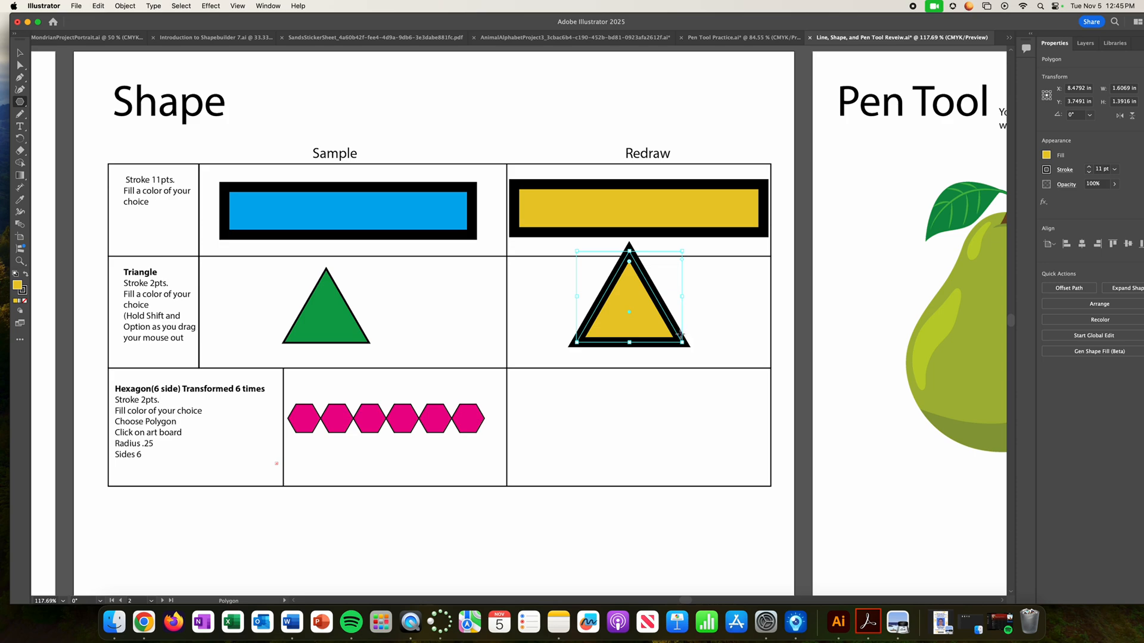
- Reduce the yellow triangle's stroke weight to 2 pt
left_click(1090, 172)
left_click(1090, 172)
left_click(1090, 172)
left_click(1089, 172)
left_click(1090, 172)
left_click(1090, 172)
left_click(1089, 172)
left_click(1090, 172)
left_click(1090, 172)
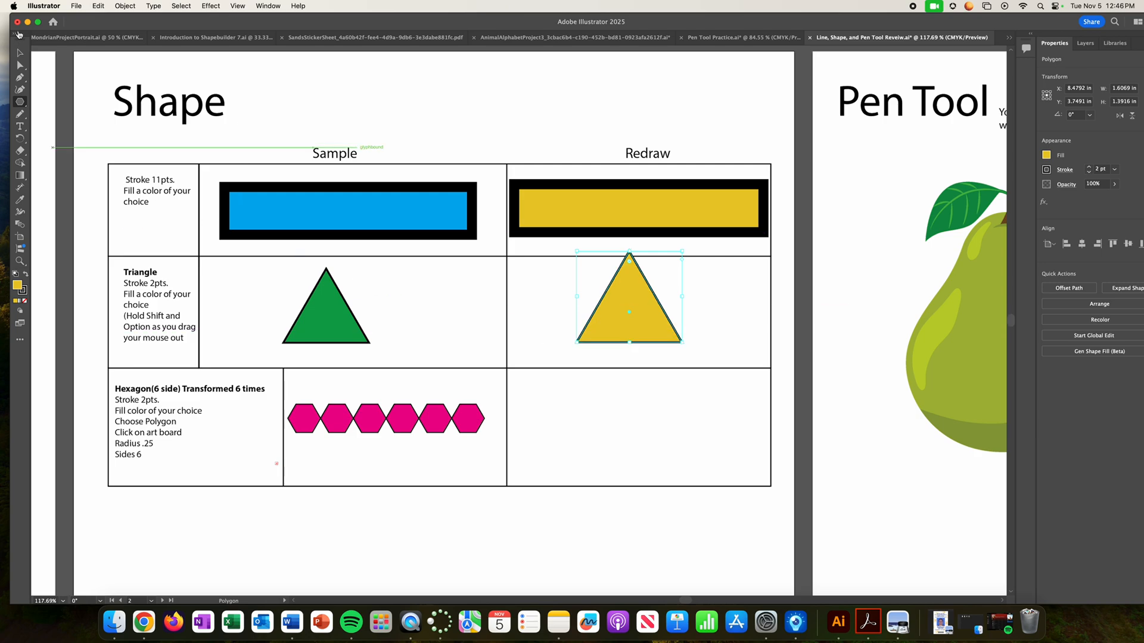
- Move the yellow triangle down about 0.18 in so it fits inside its Redraw cell, and deselect it
left_click(20, 53)
left_click_drag(654, 318, 654, 324)
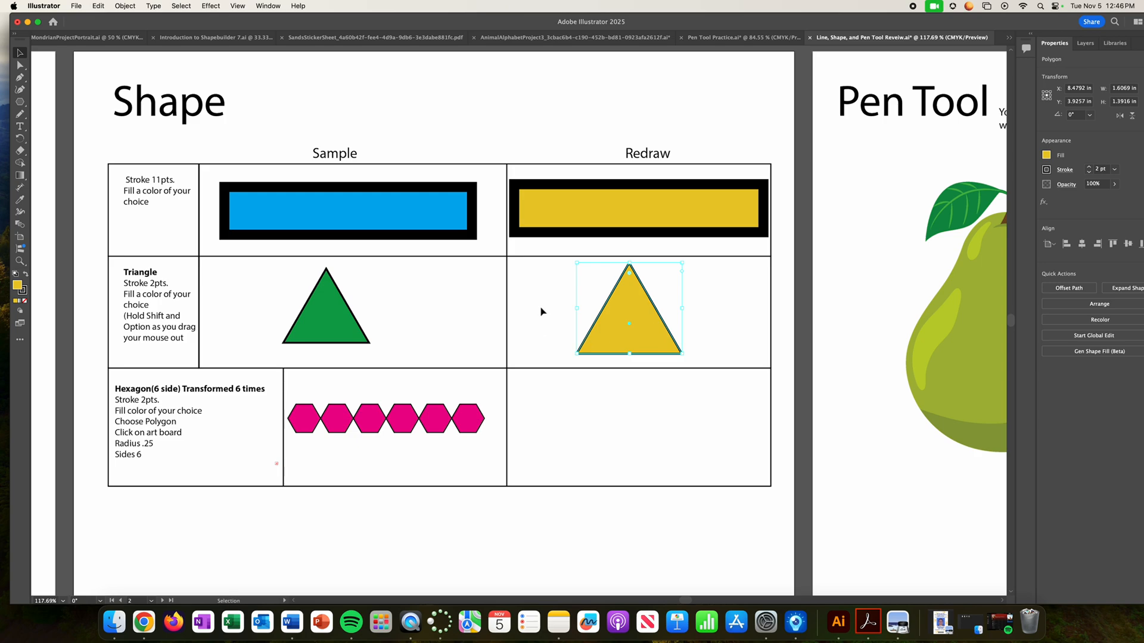
left_click(541, 311)
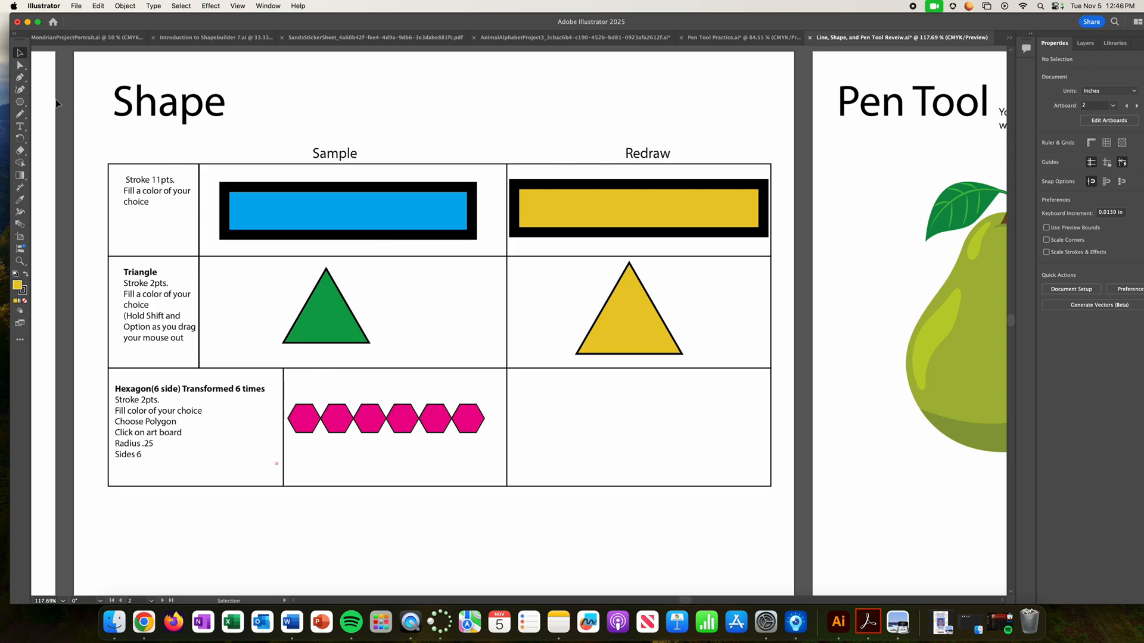
- Create a six-sided polygon with a 0.25 in radius in the Hexagon row's Redraw cell
left_click_drag(22, 104, 71, 130)
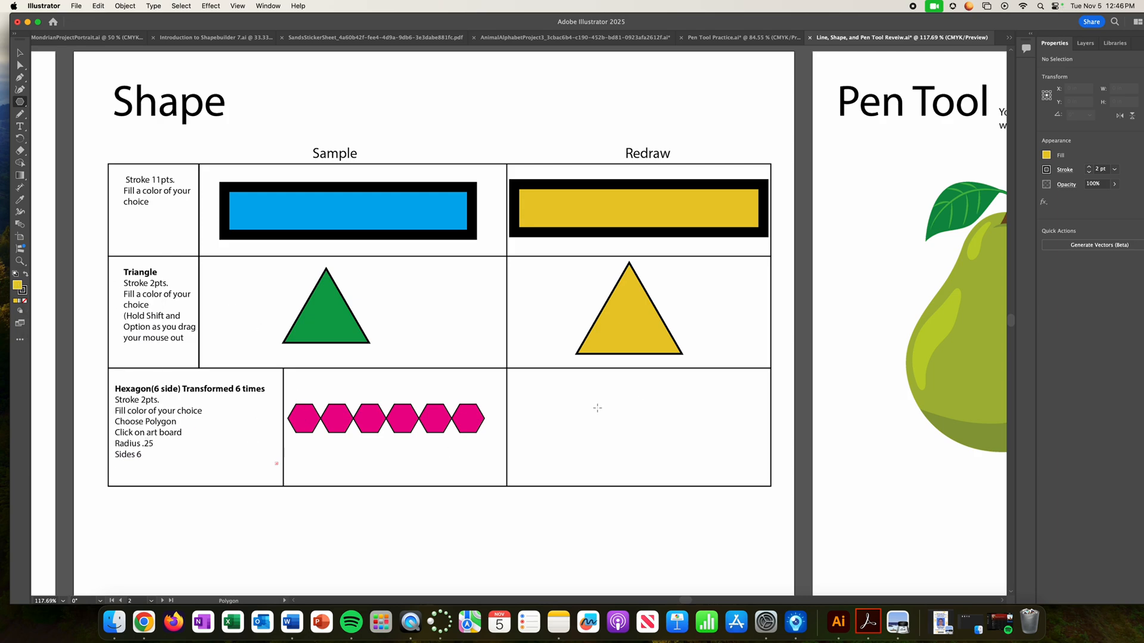
left_click(595, 434)
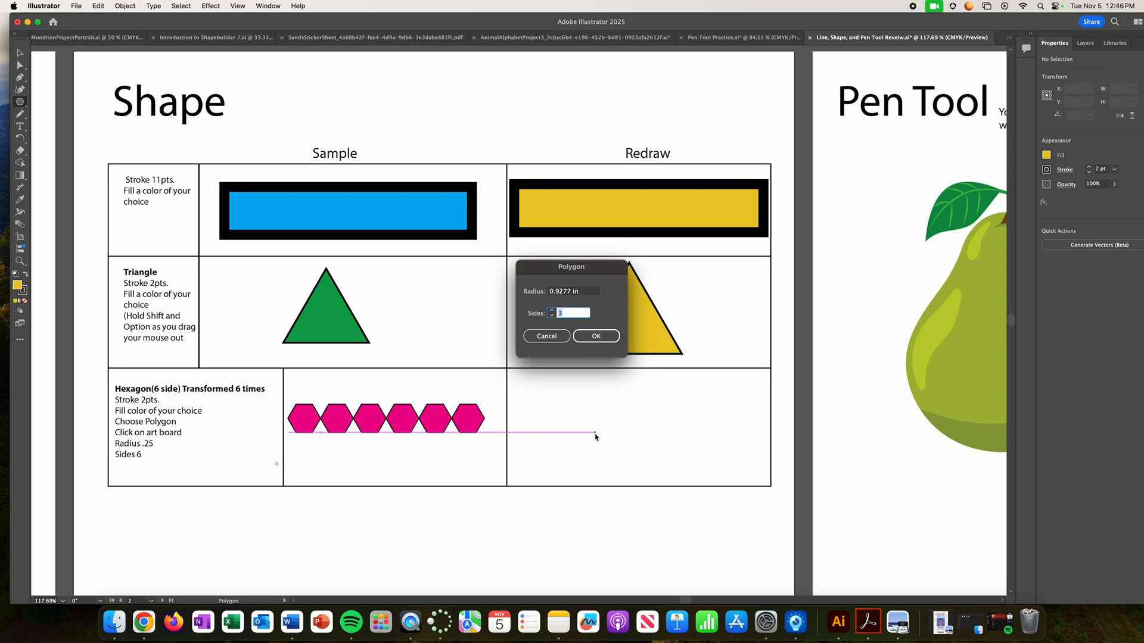
left_click(571, 291)
left_click_drag(589, 293, 504, 292)
type(".25")
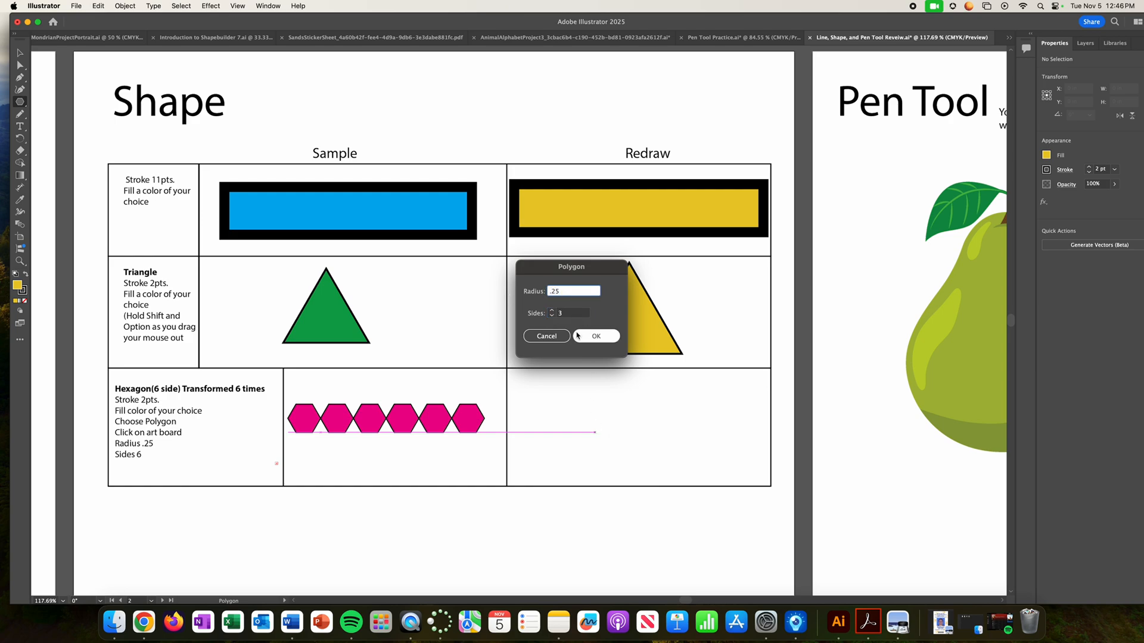
left_click(552, 311)
left_click(552, 310)
left_click(552, 310)
left_click(604, 336)
- Move the yellow hexagon near the left edge of its Redraw cell, level with the pink samples, at about X 6.99 in and Y 5.61 in
left_click(20, 52)
left_click_drag(603, 435, 543, 424)
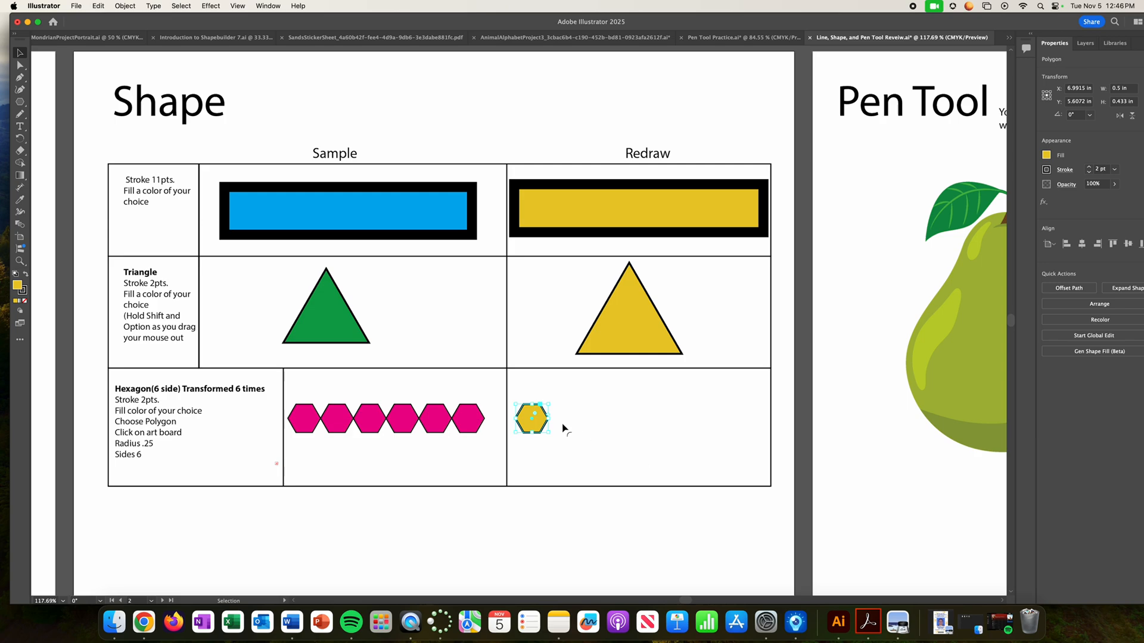
left_click(592, 428)
- Duplicate the yellow hexagon horizontally at 0.5 in spacing to form a touching row of six, and deselect it
left_click(532, 423)
left_click_drag(542, 423, 609, 423)
left_click_drag(608, 420, 641, 421)
left_click_drag(641, 421, 672, 420)
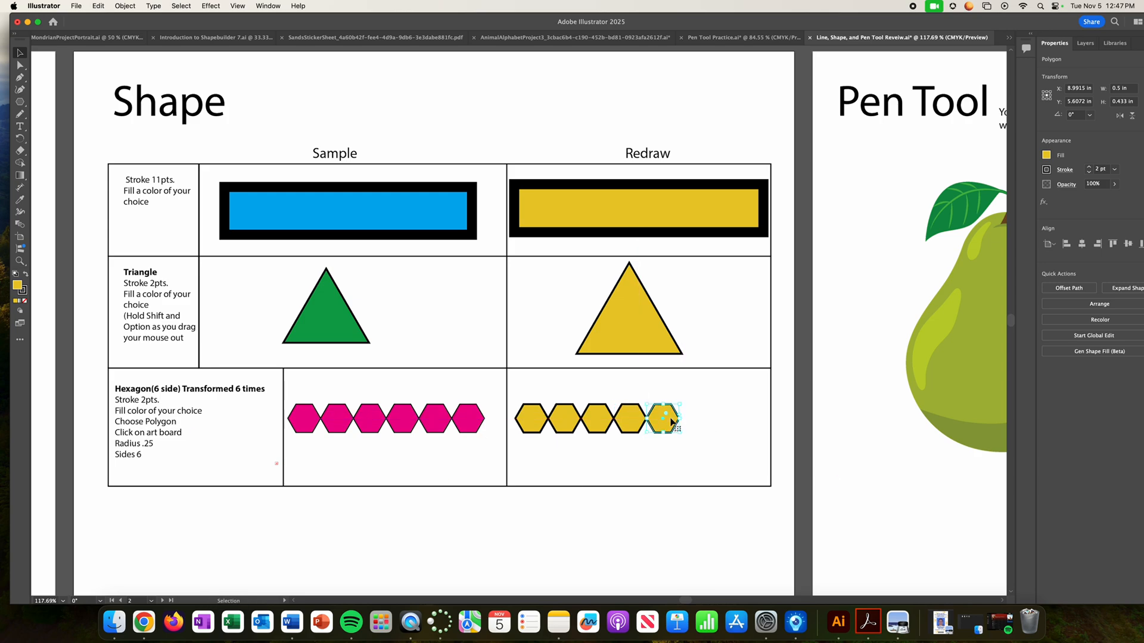
left_click_drag(672, 422, 705, 422)
left_click(672, 461)
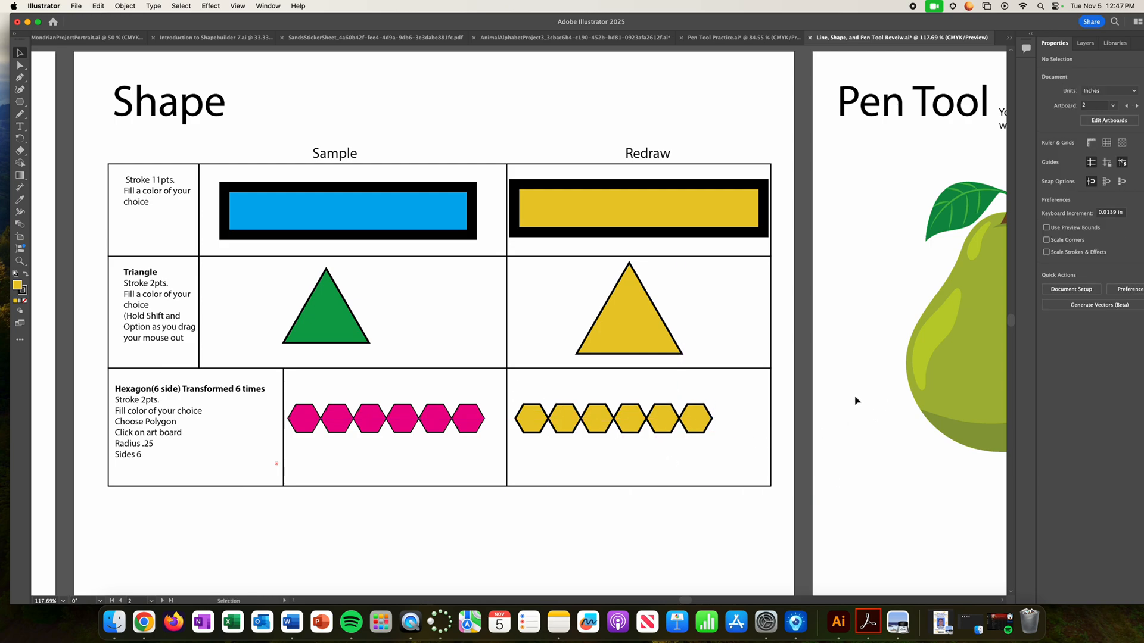
- Bring the Pen Tool artboard with the pear illustration into view
key("space")
left_click_drag(945, 360, 272, 369)
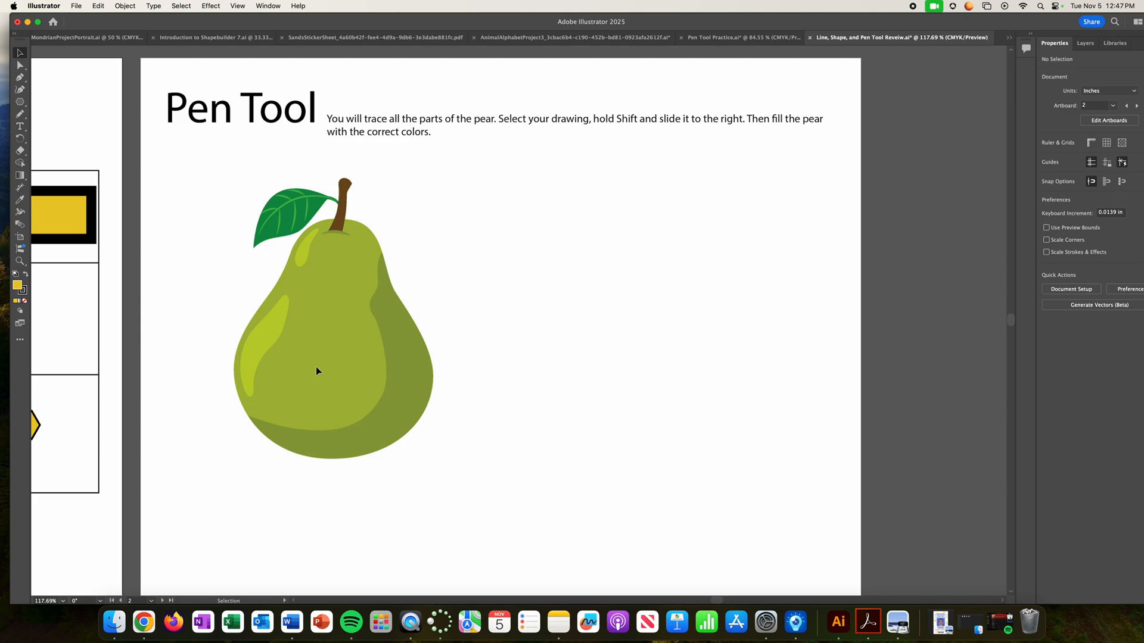